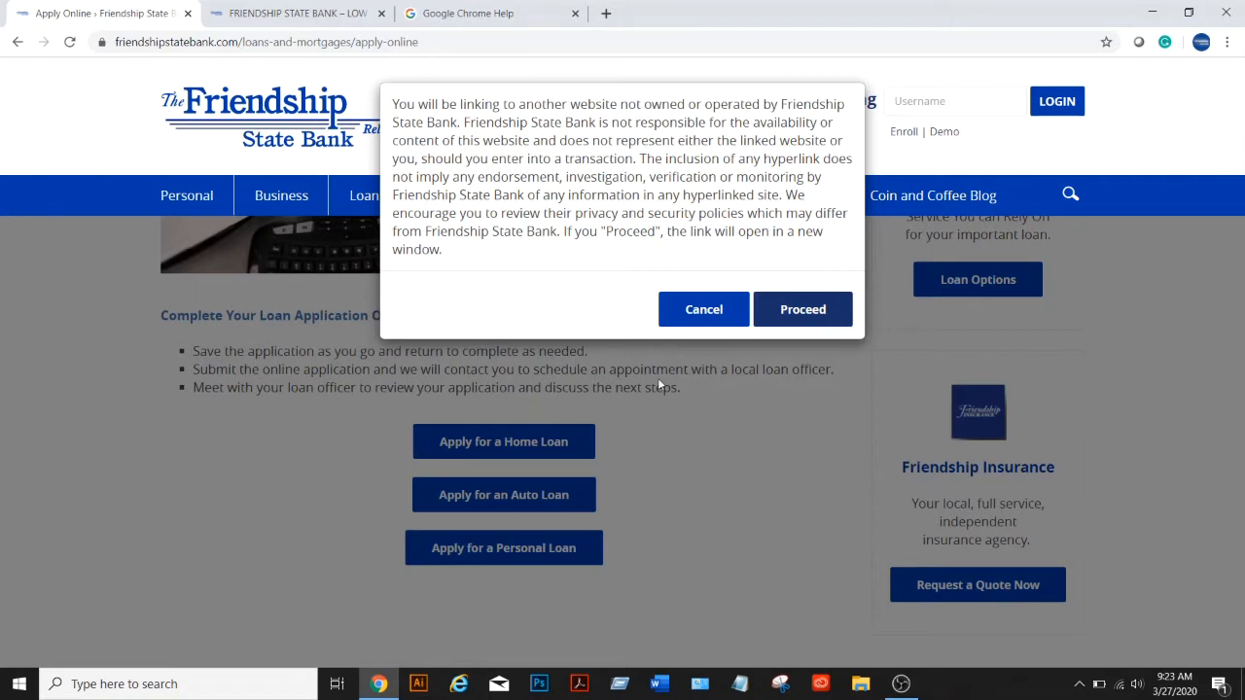
# Accept the external-link notice to open the Friendship State Bank Mortgage Center
pyautogui.click(813, 325)
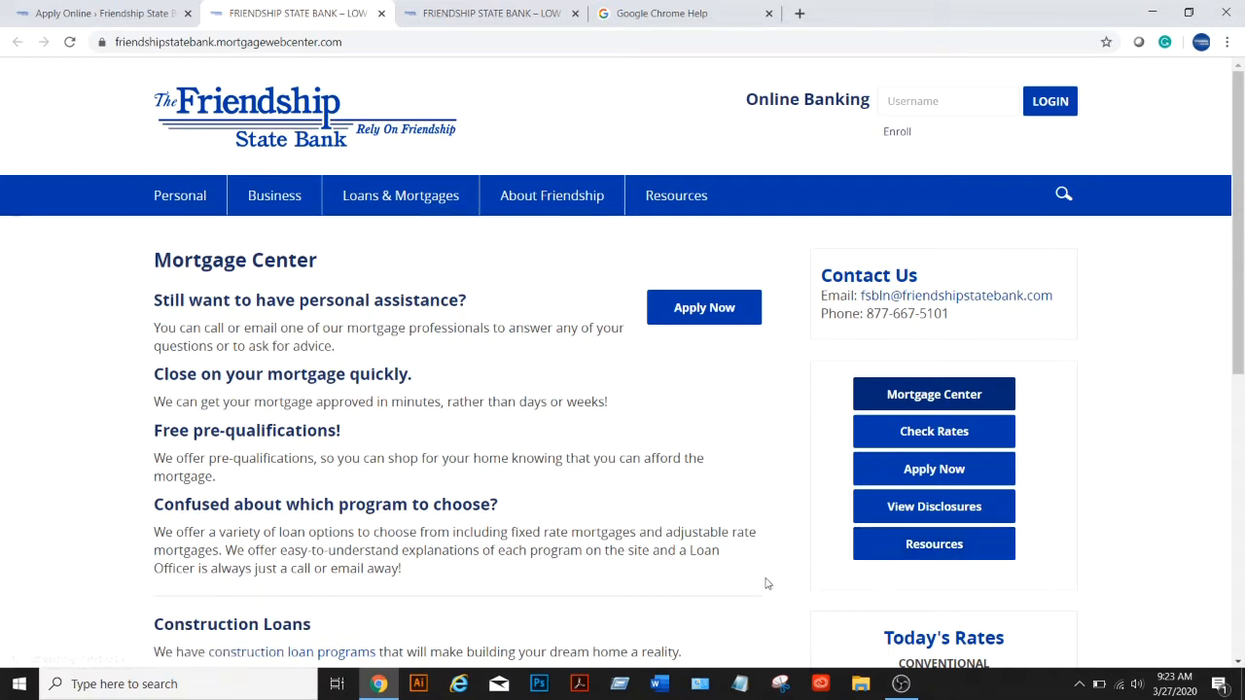
# Choose Apply Now beside the personal assistance heading to reach the online application start page
pyautogui.click(713, 312)
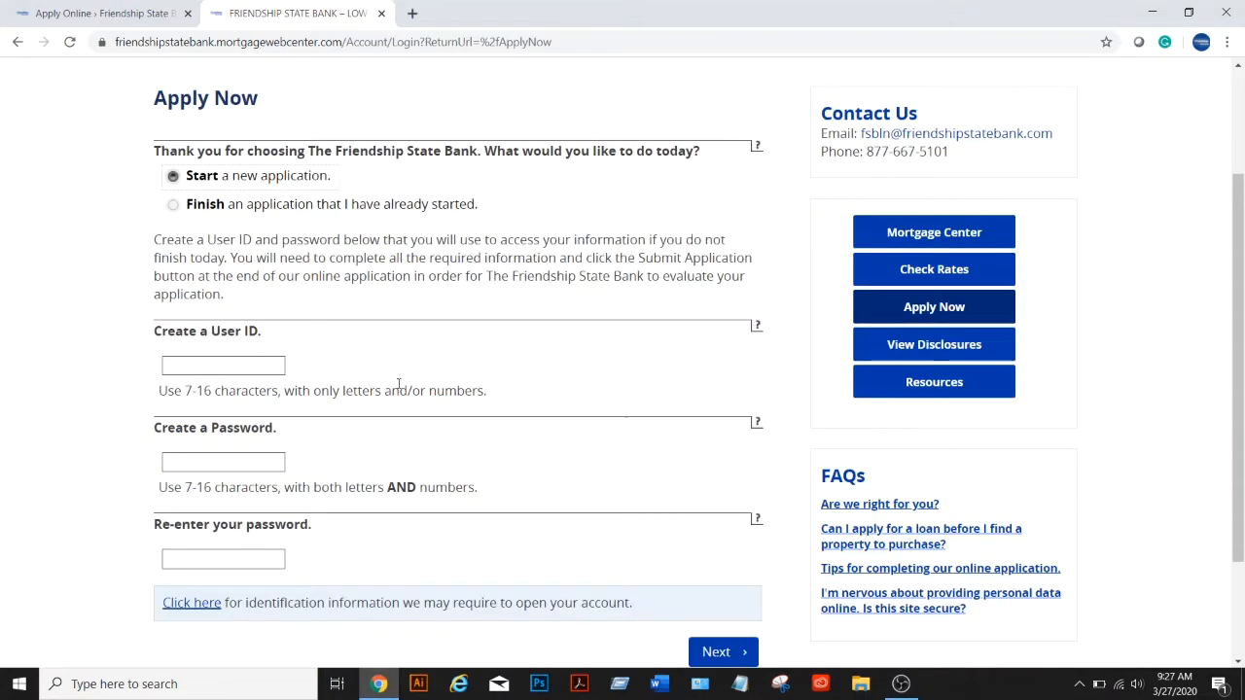
# Create a new User ID, enter and confirm a password, and continue to Start App
pyautogui.scroll(-1, 480, 379)
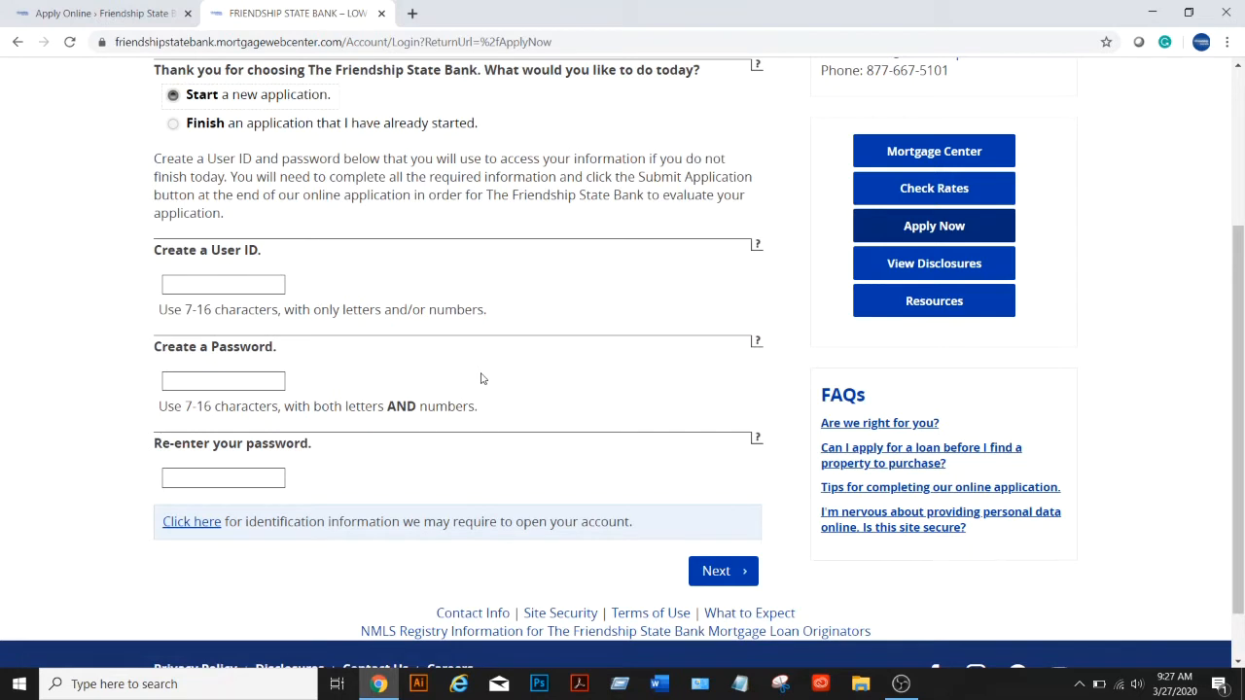
pyautogui.click(236, 284)
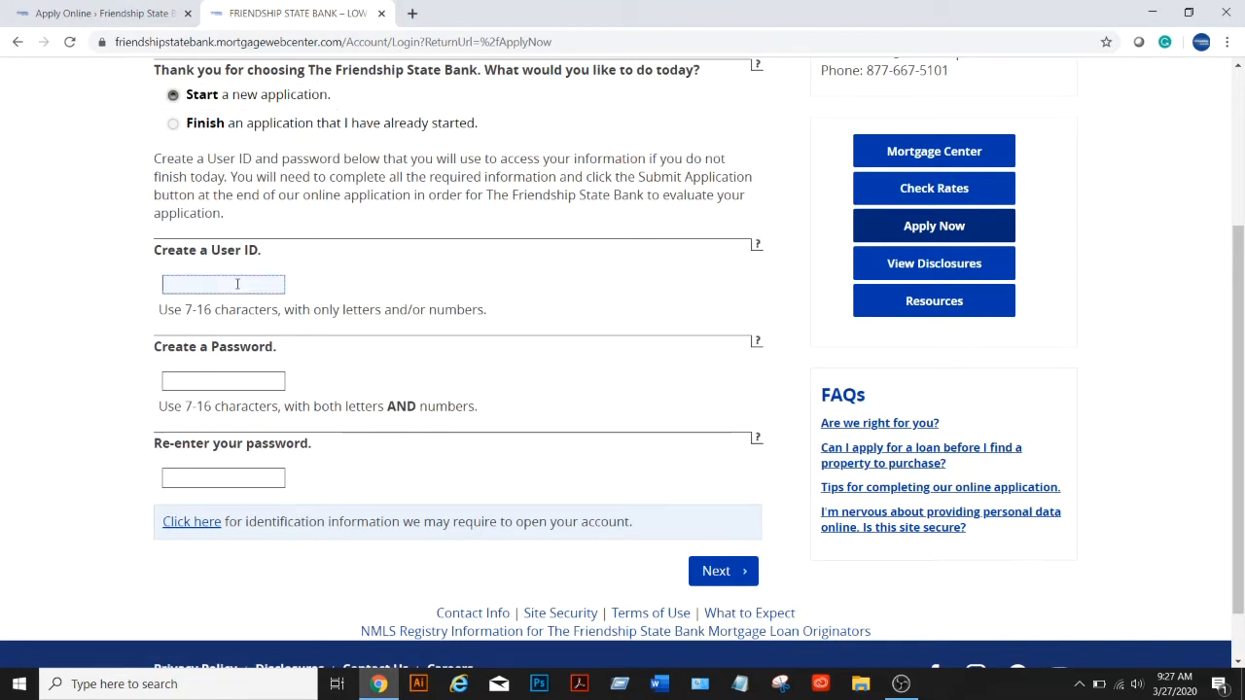
pyautogui.write('FriendshipTest1')
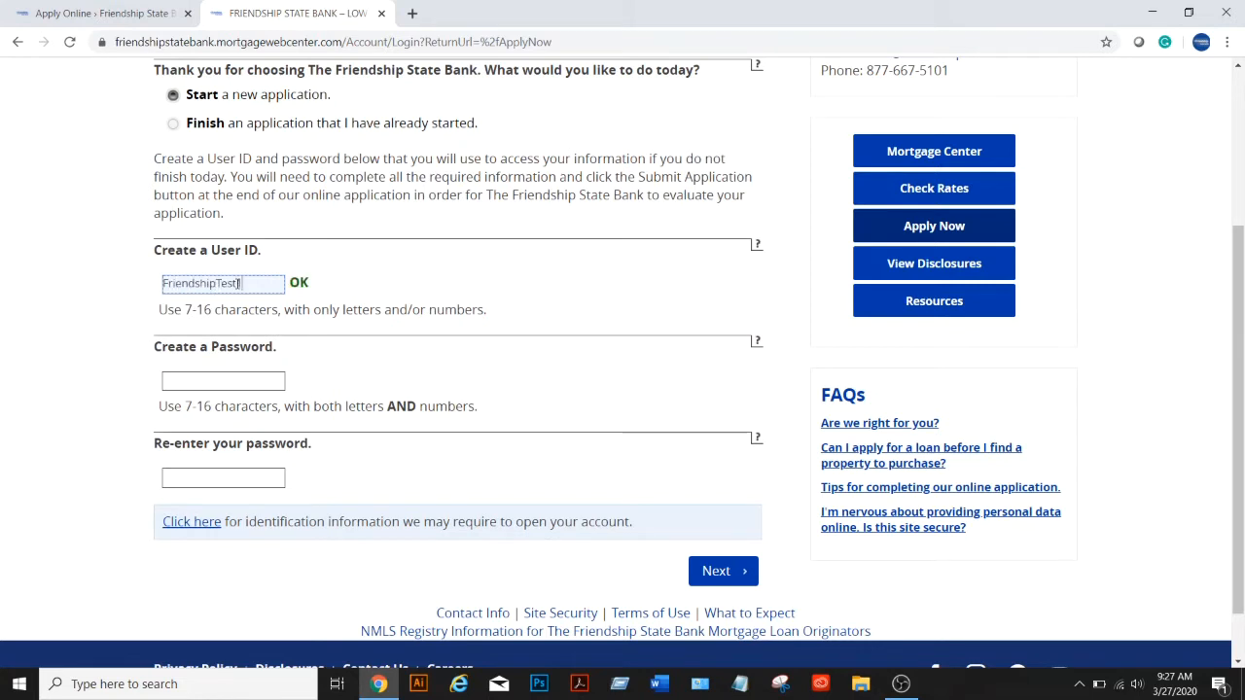
pyautogui.press('Tab')
pyautogui.write('F•••')
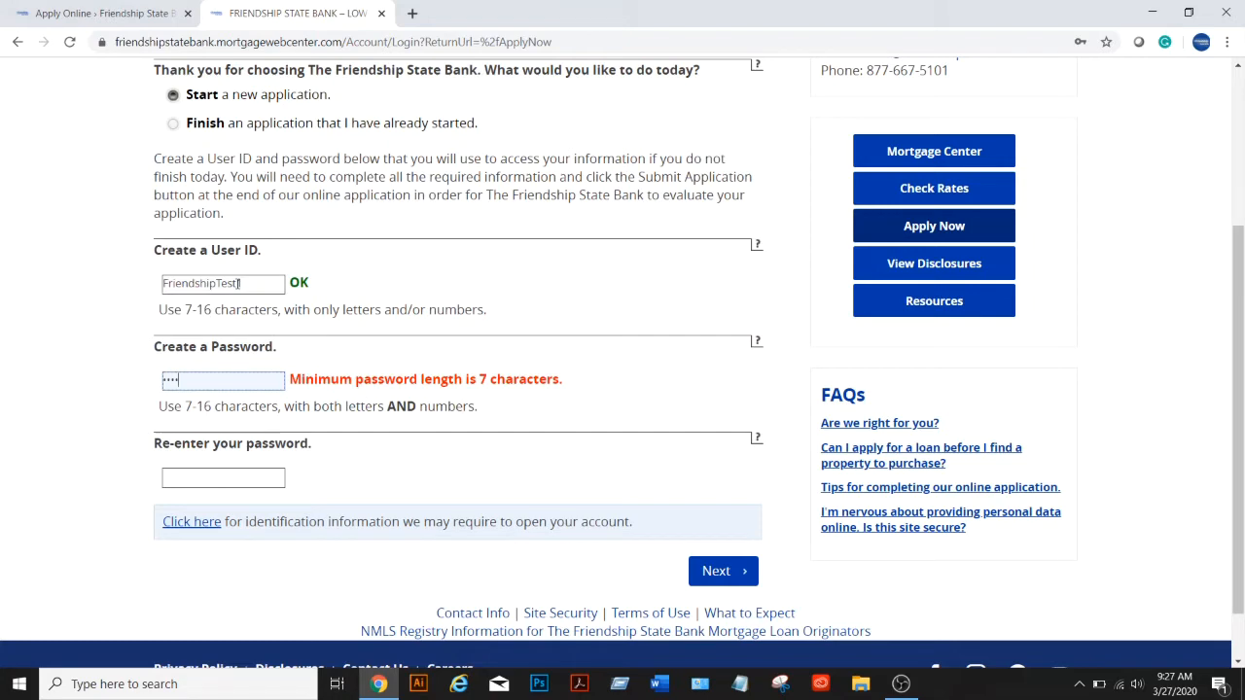
pyautogui.write('••••••')
pyautogui.press('Tab')
pyautogui.write('••••••••••')
pyautogui.click(739, 580)
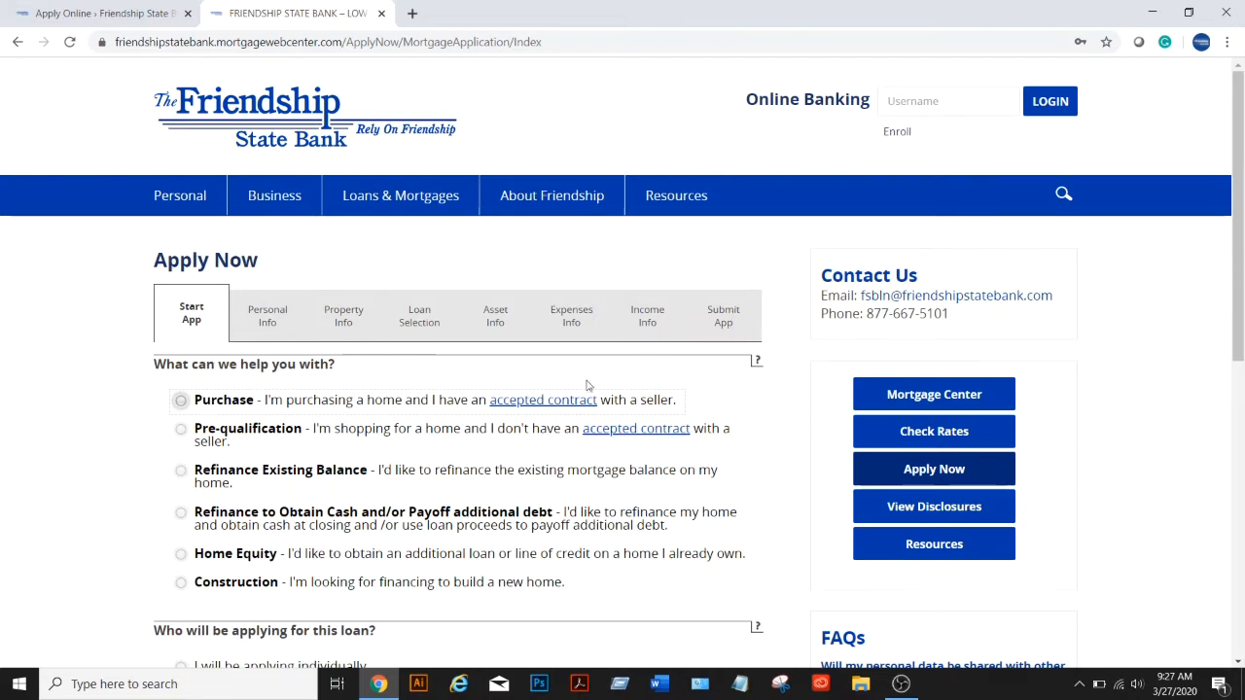
# Mark the request as Pre-qualification with a single individual applicant
pyautogui.scroll(-1, 611, 411)
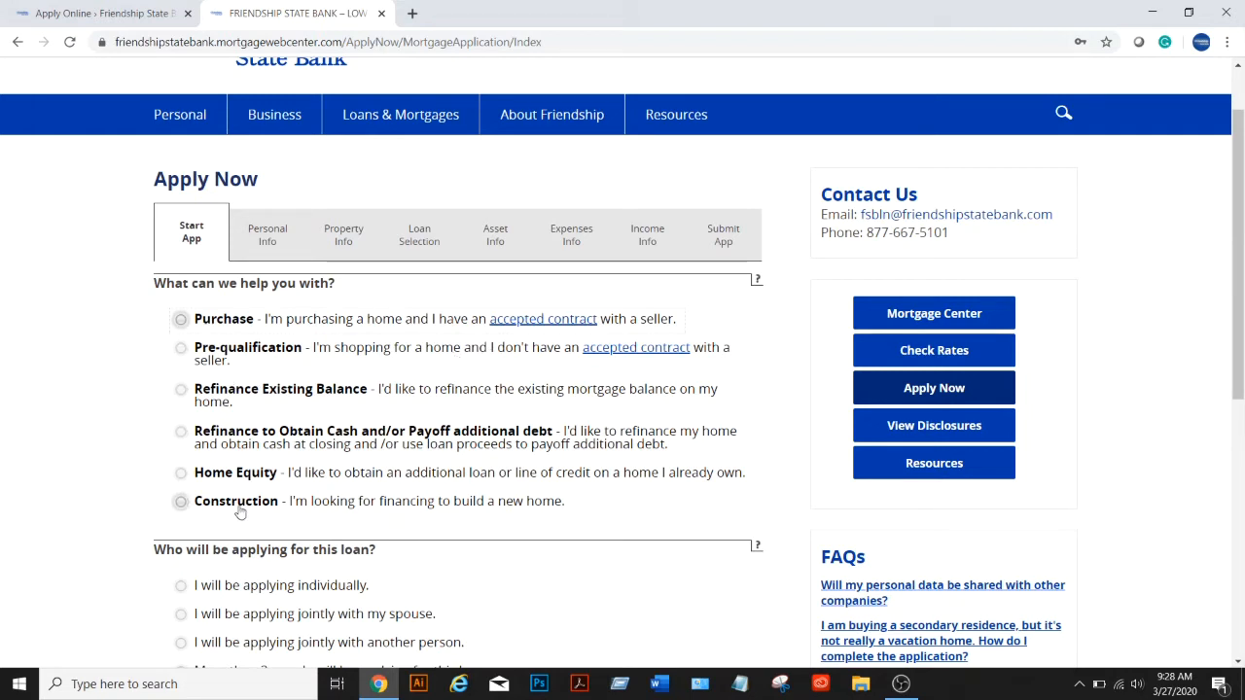
pyautogui.click(183, 357)
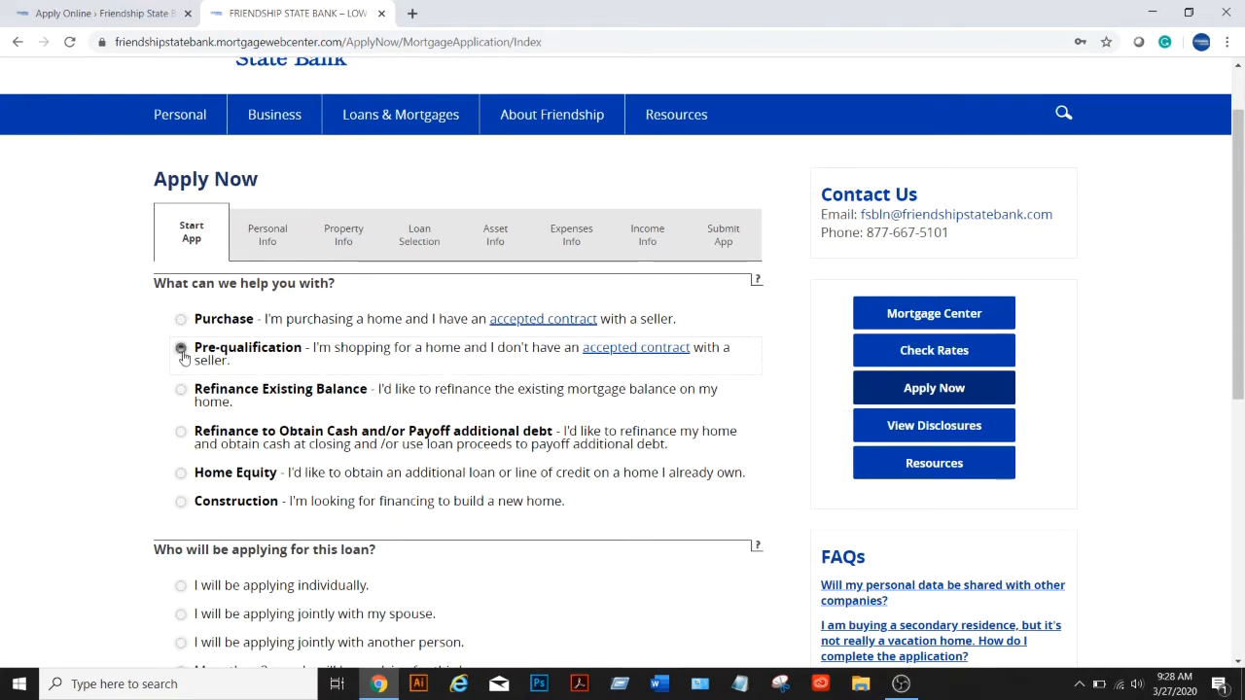
pyautogui.scroll(-3, 567, 416)
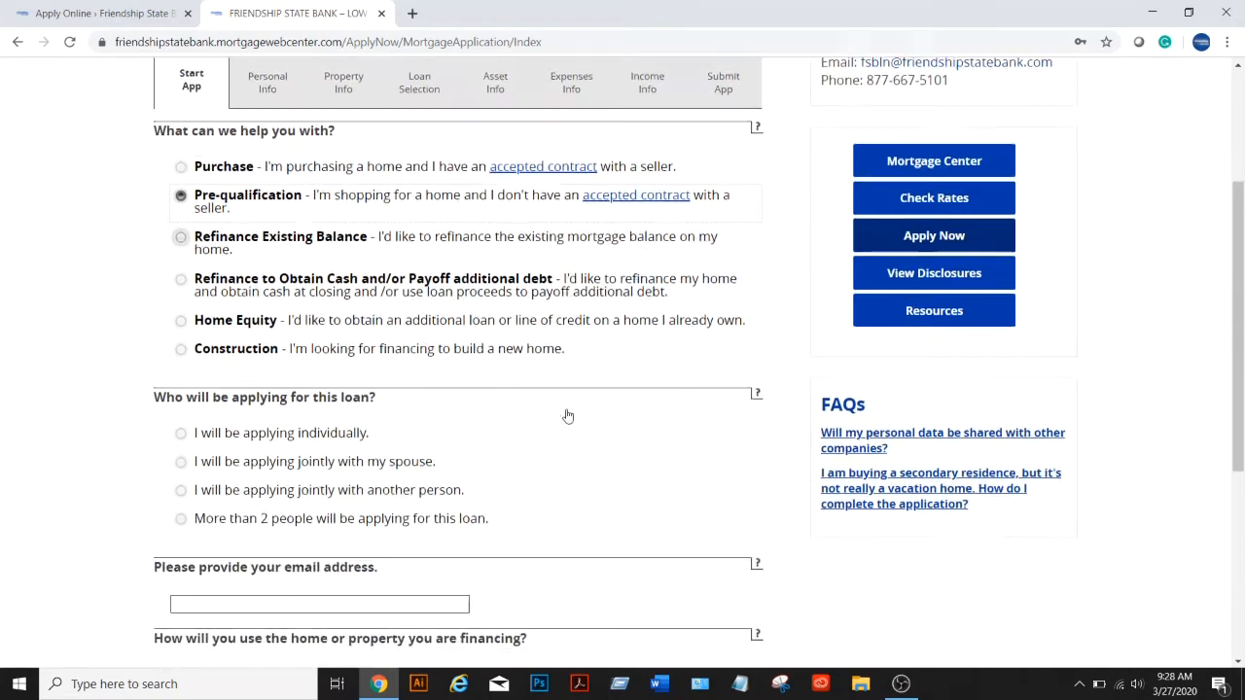
pyautogui.scroll(-1, 559, 422)
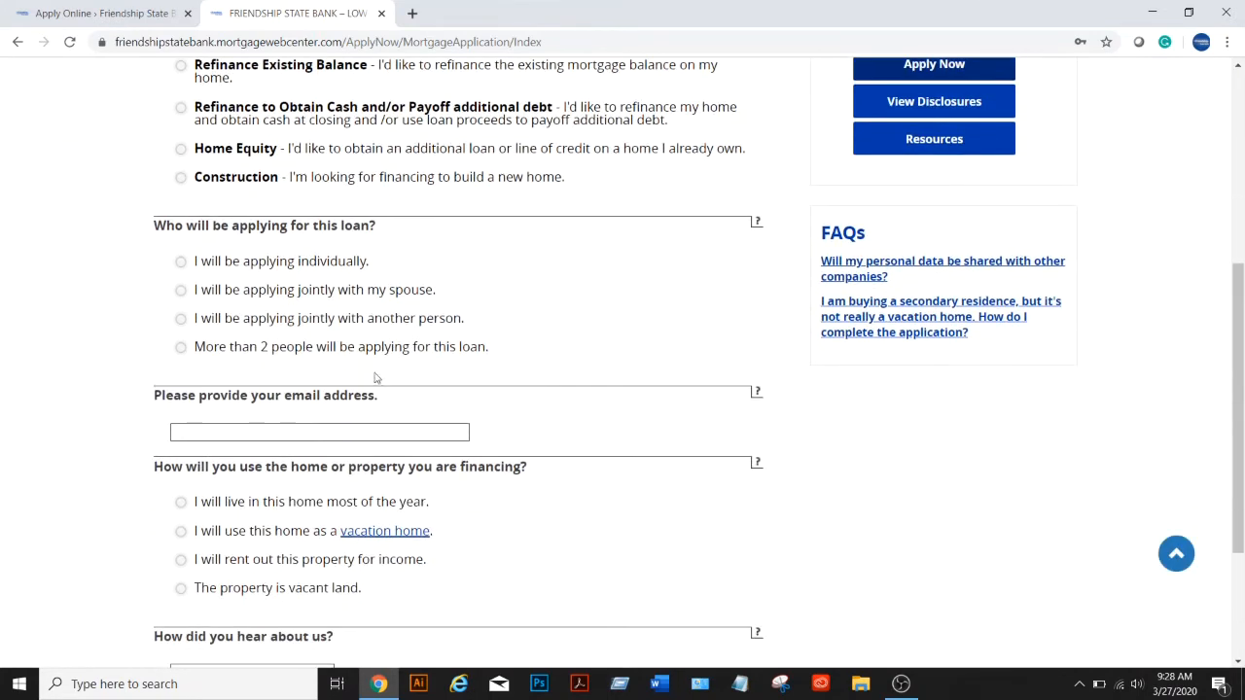
pyautogui.click(181, 263)
pyautogui.scroll(-1, 597, 337)
# Enter the applicant's e-mail, choose primary residence and Friend or Relative referral, then continue
pyautogui.click(383, 349)
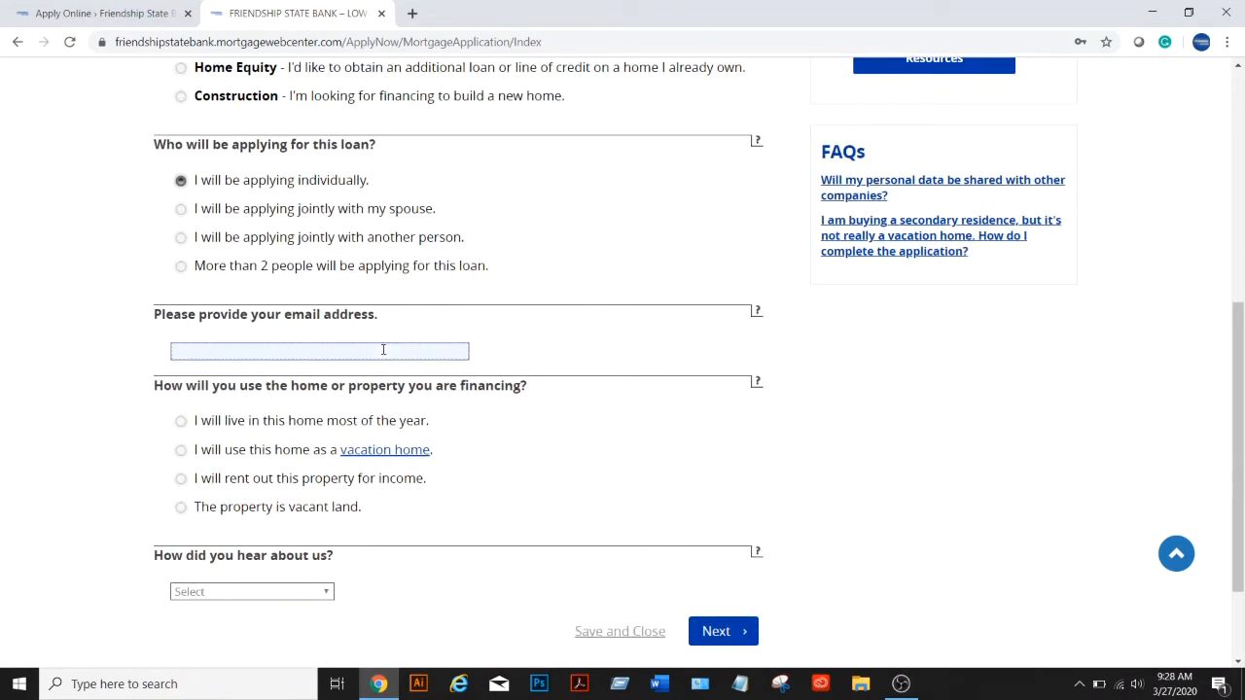
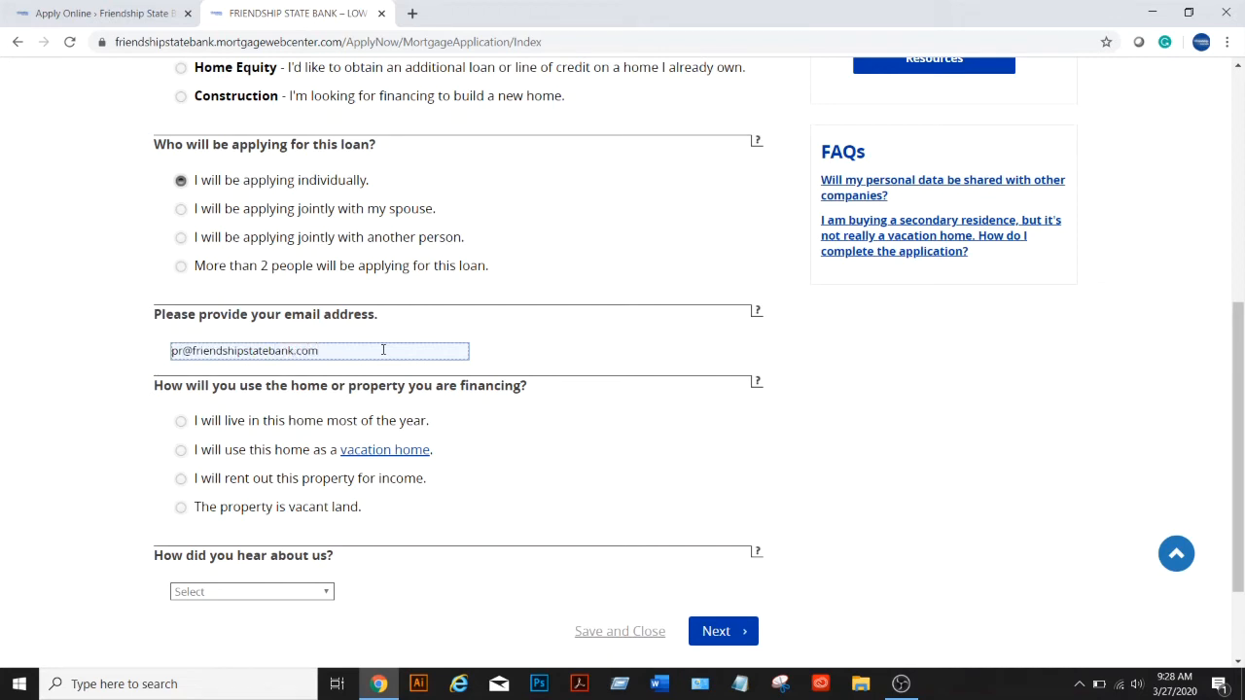
pyautogui.click(180, 421)
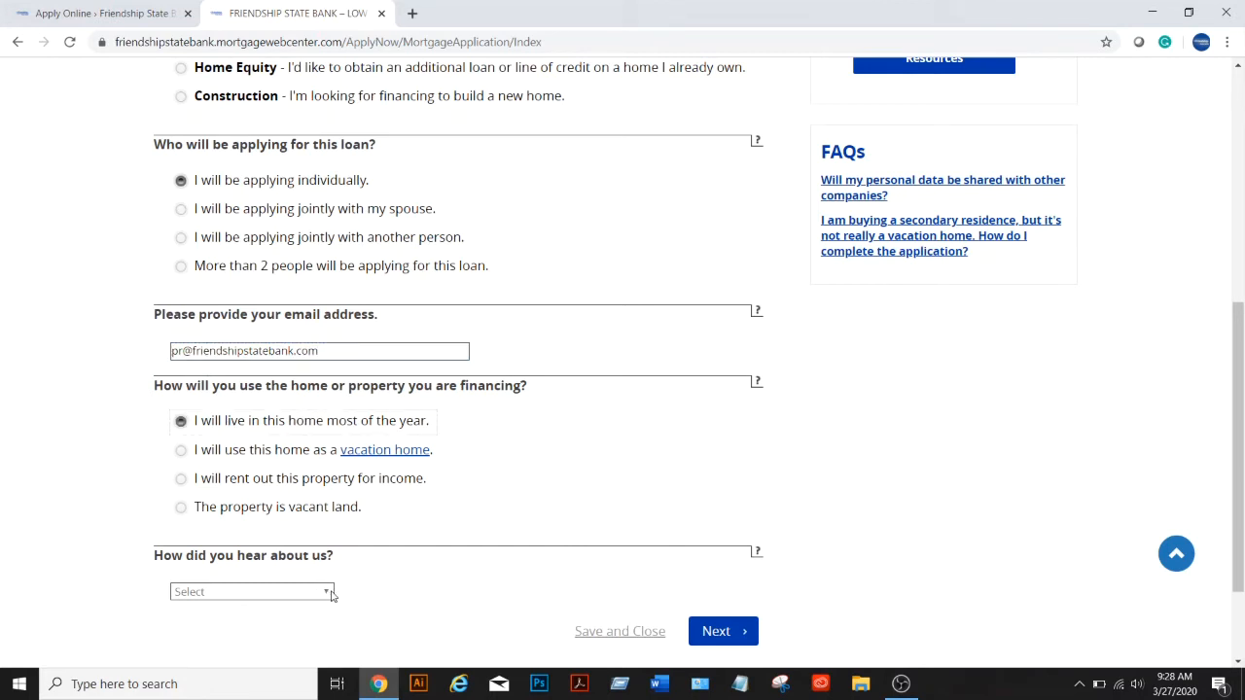
pyautogui.click(331, 593)
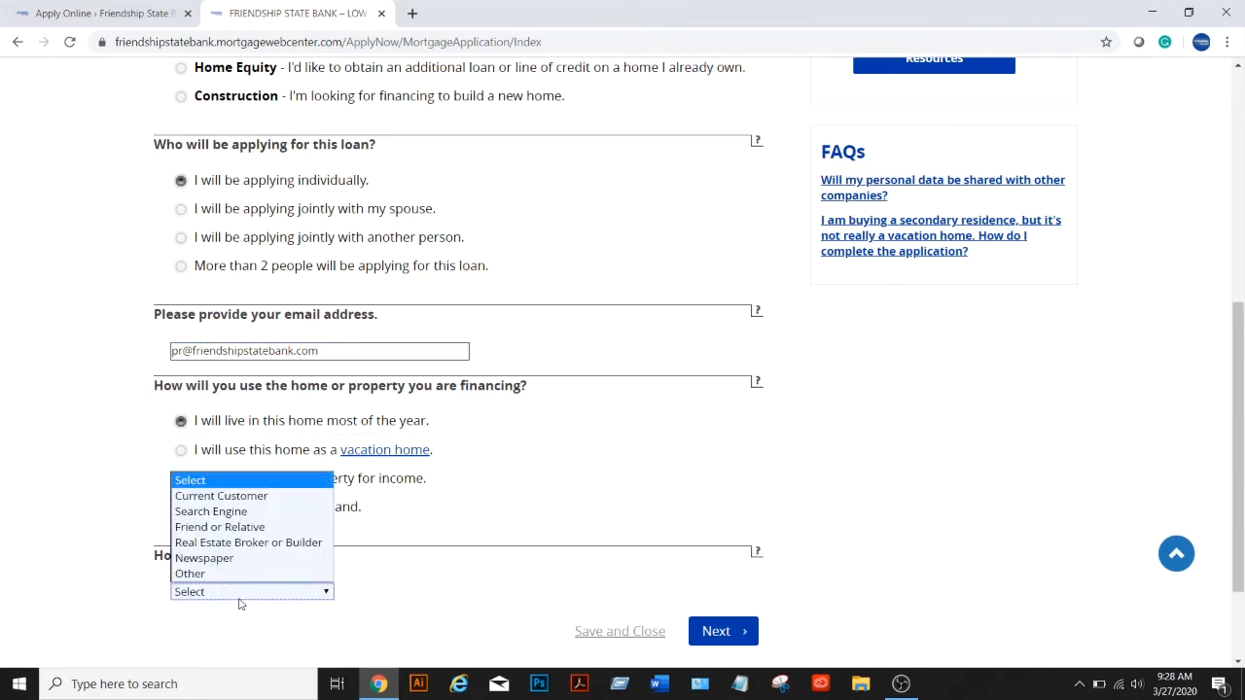
pyautogui.click(228, 529)
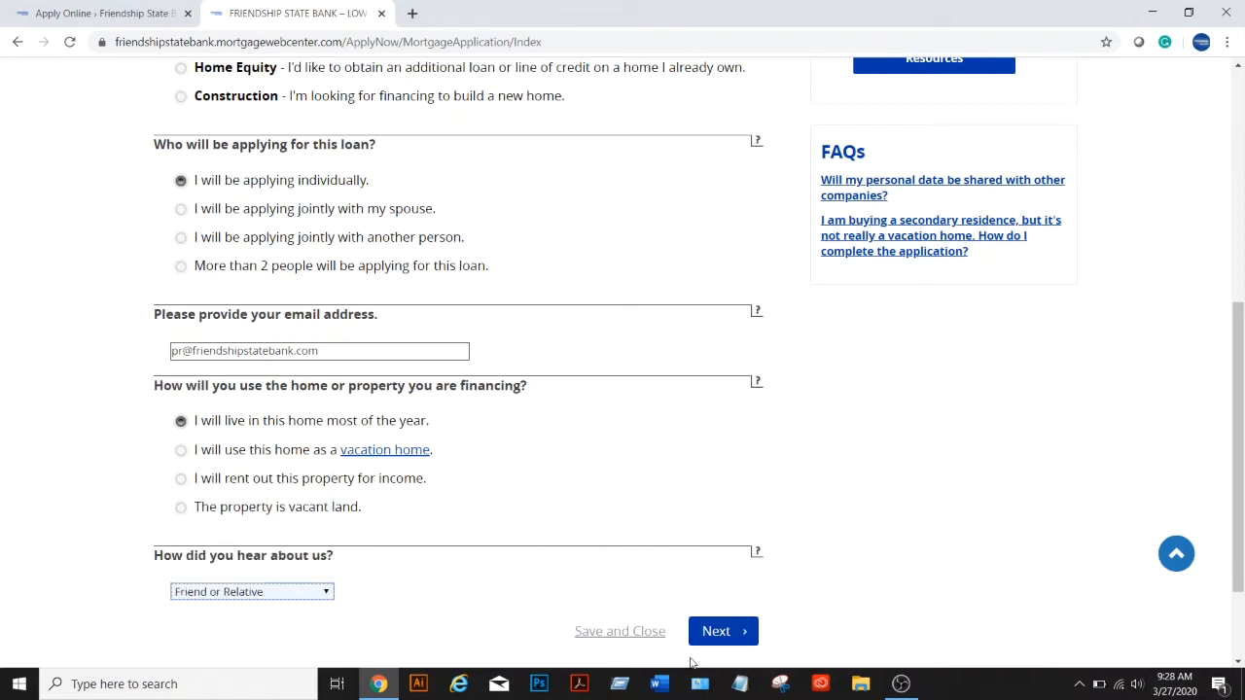
pyautogui.click(734, 637)
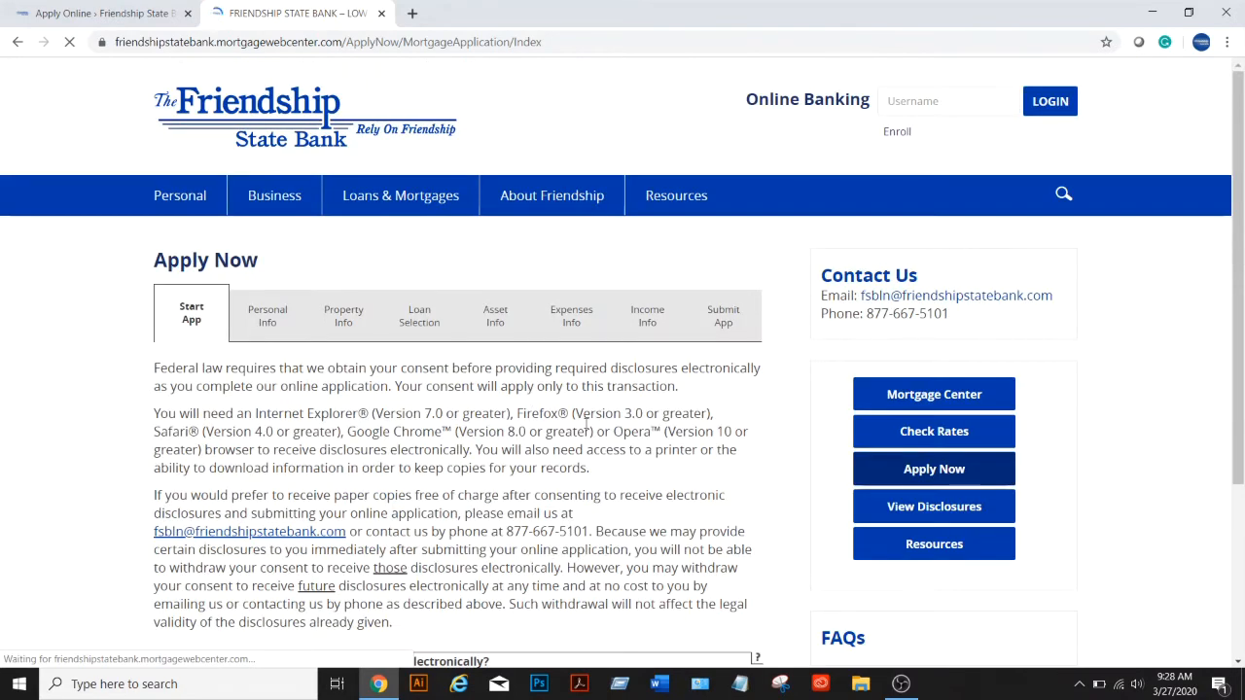
# Agree to receive required disclosures electronically and continue to Estimated Property Details
pyautogui.scroll(-1, 522, 491)
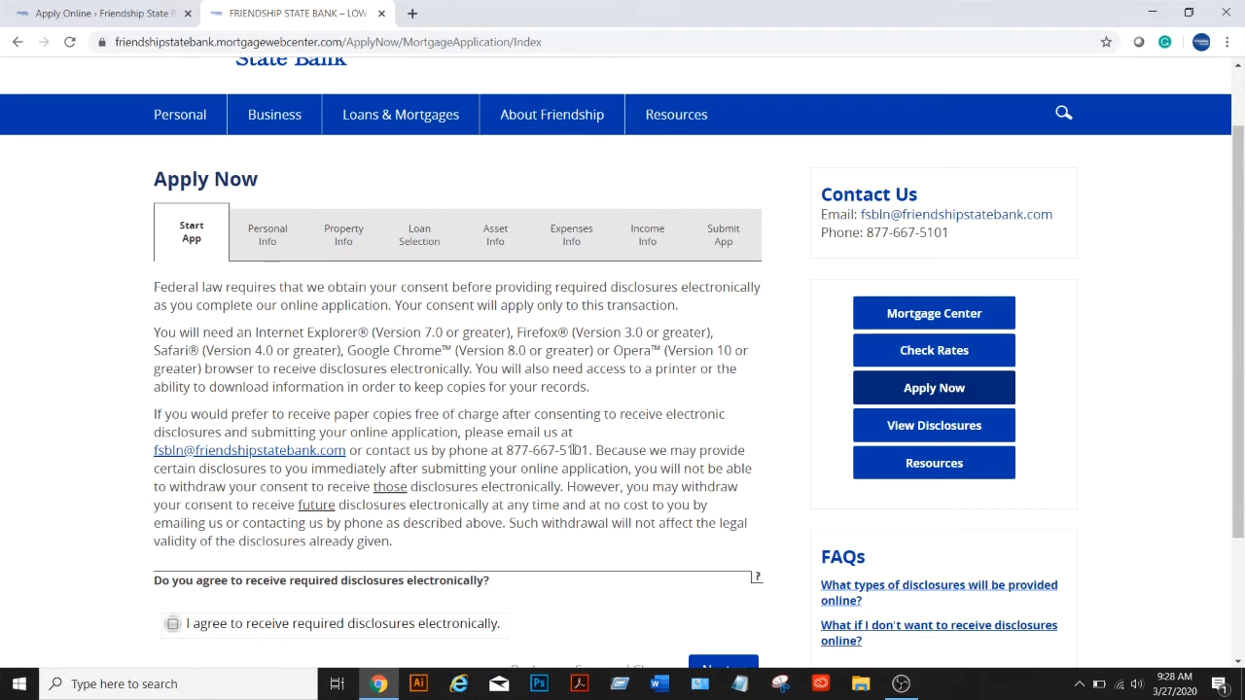
pyautogui.scroll(-1, 573, 449)
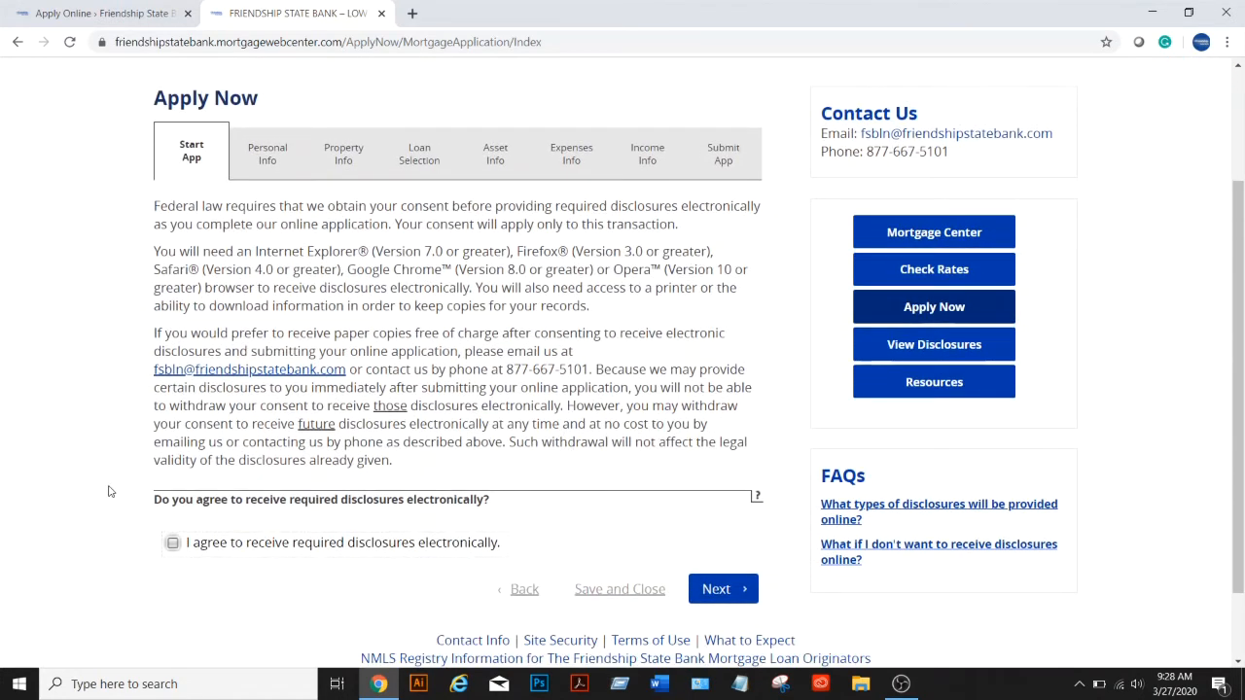
pyautogui.click(173, 545)
pyautogui.click(717, 593)
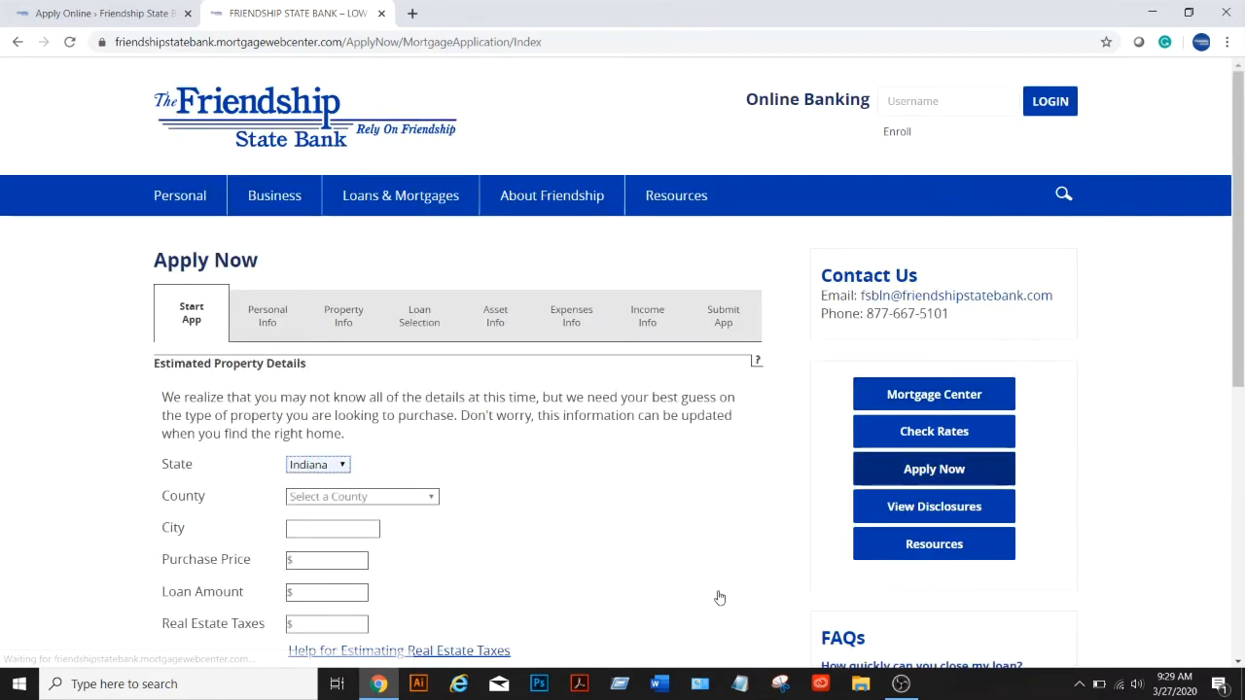
# Set the property county to Dearborn and the city to Lawrenceburg
pyautogui.scroll(-2, 516, 557)
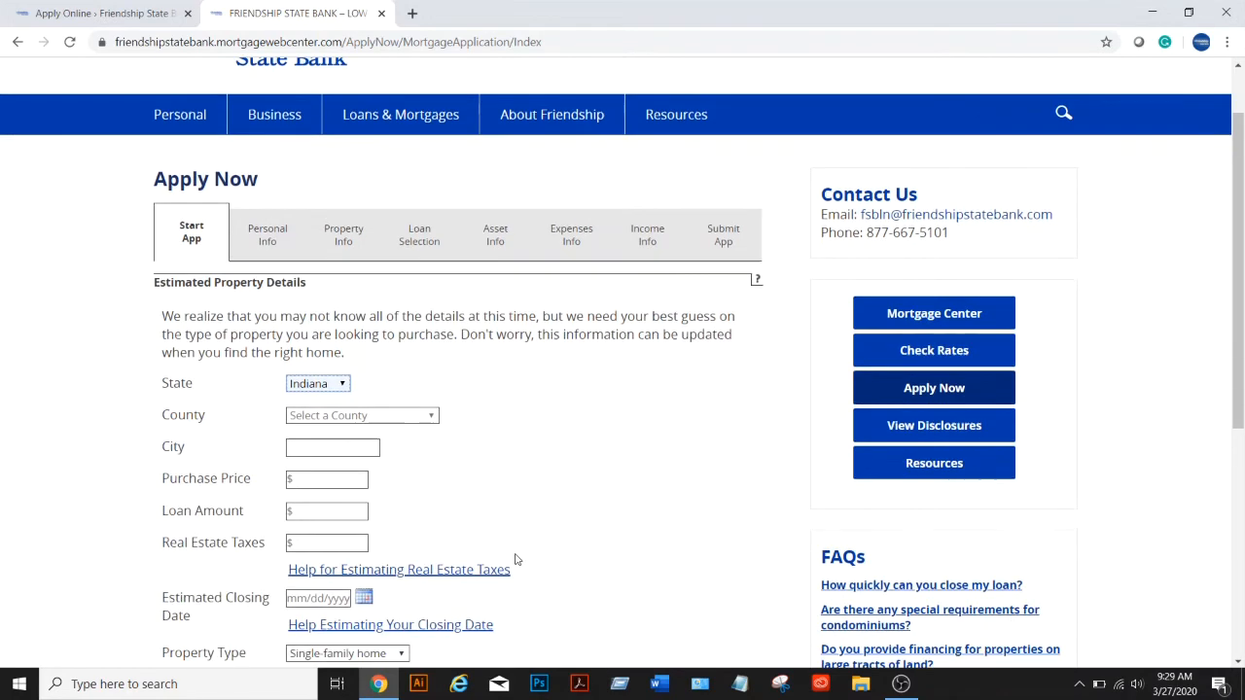
pyautogui.scroll(-1, 517, 559)
pyautogui.click(408, 253)
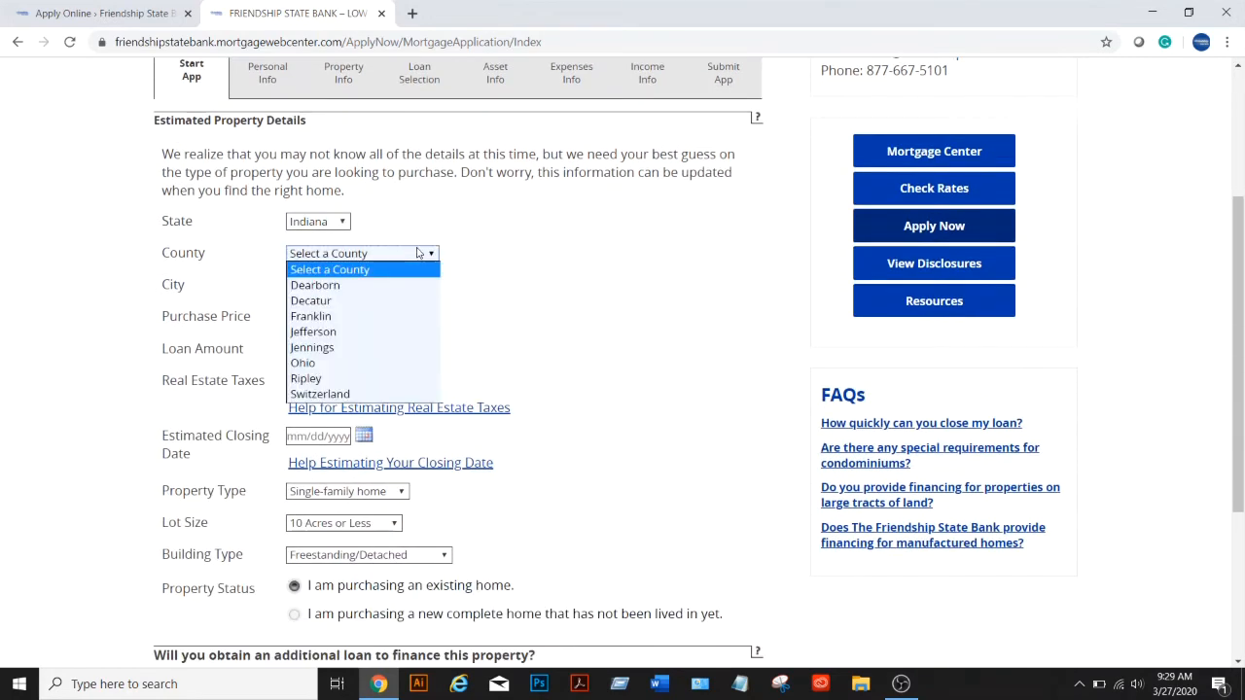
pyautogui.click(389, 286)
pyautogui.click(334, 287)
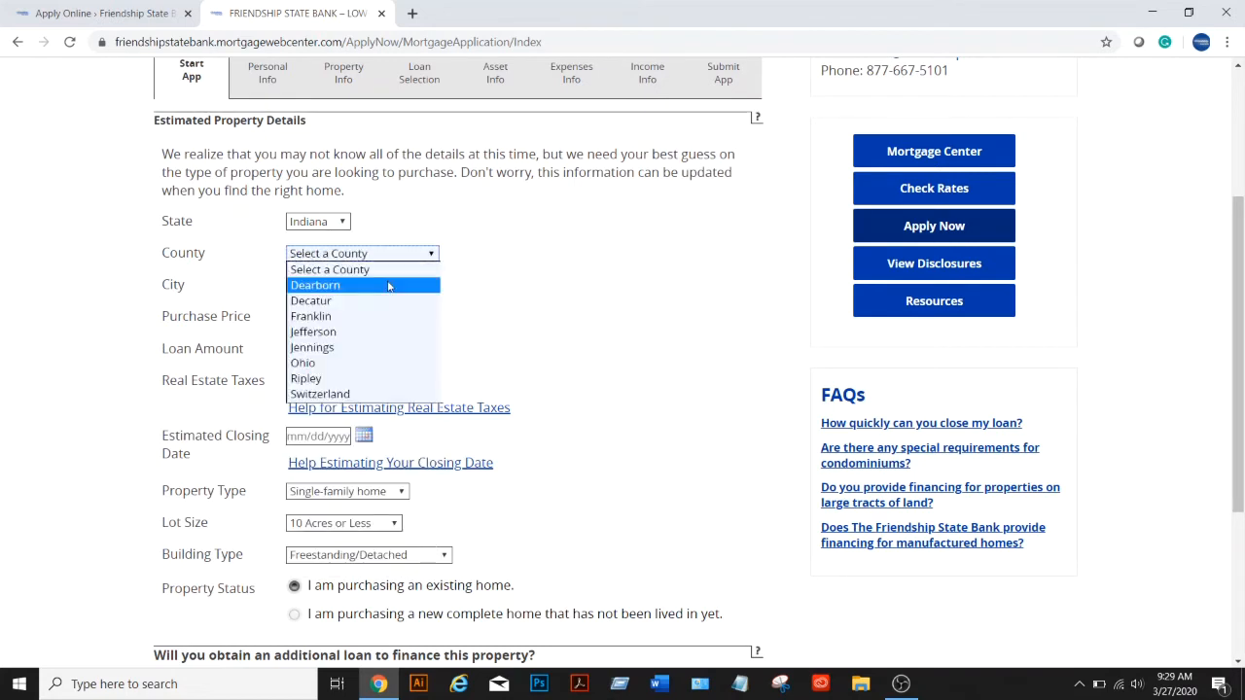
pyautogui.click(389, 286)
pyautogui.click(334, 287)
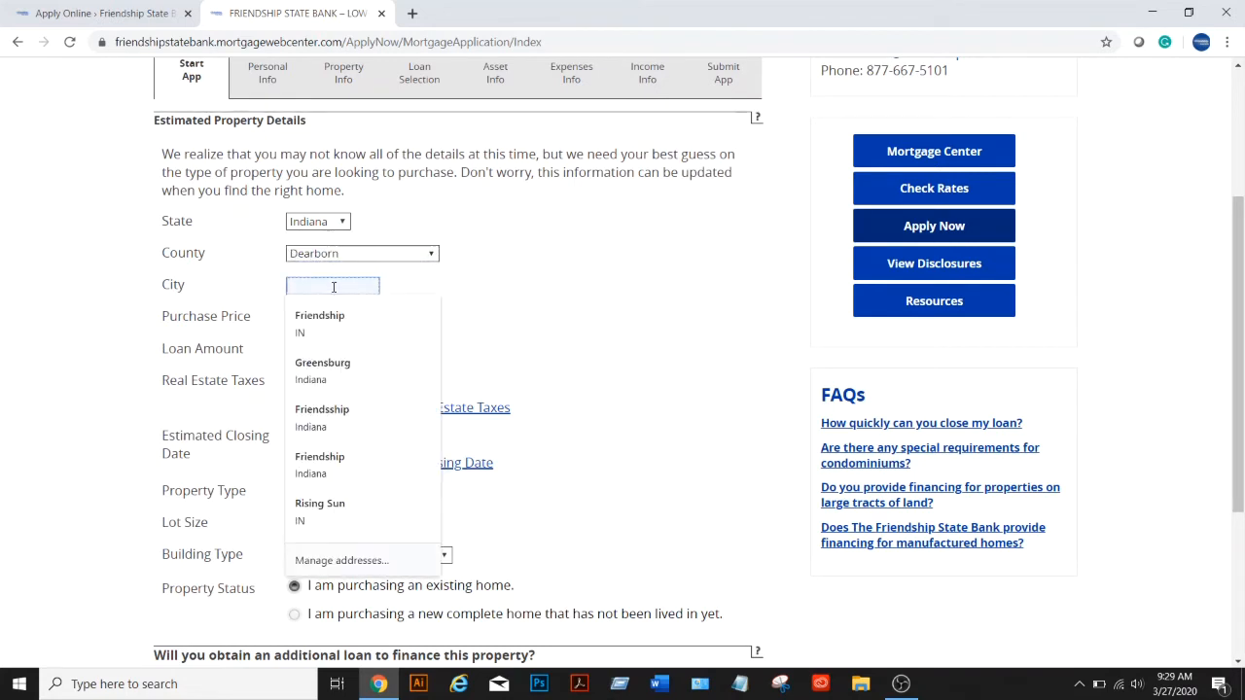
pyautogui.write('Lawrenc')
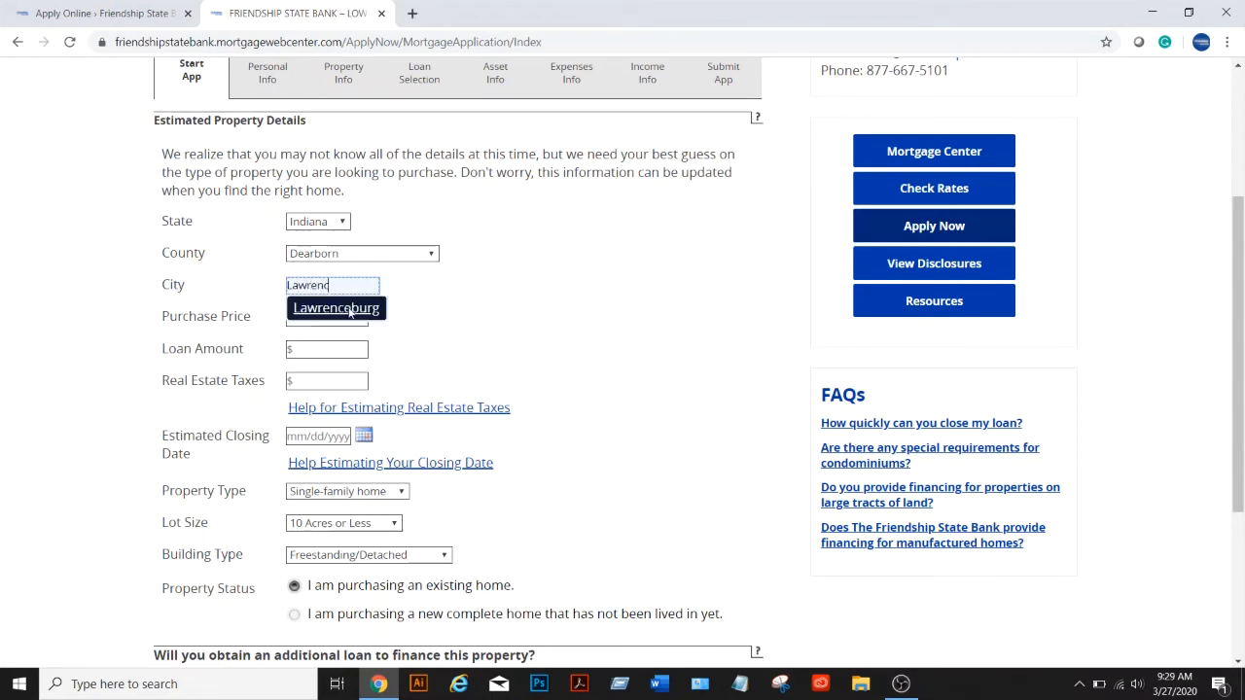
pyautogui.click(338, 308)
# Enter a $175,000 purchase price and a $150,000 loan amount
pyautogui.click(331, 319)
pyautogui.write('175000')
pyautogui.press('Tab')
pyautogui.write('150,000')
pyautogui.press('Tab')
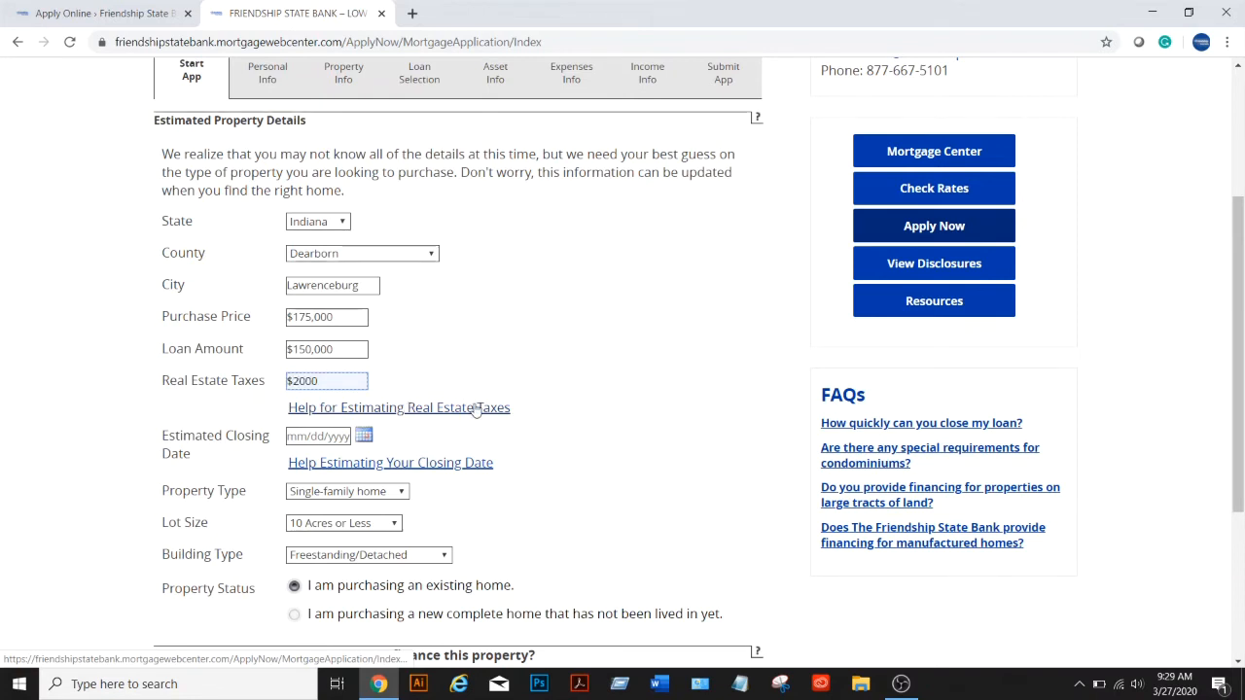
pyautogui.press('Tab')
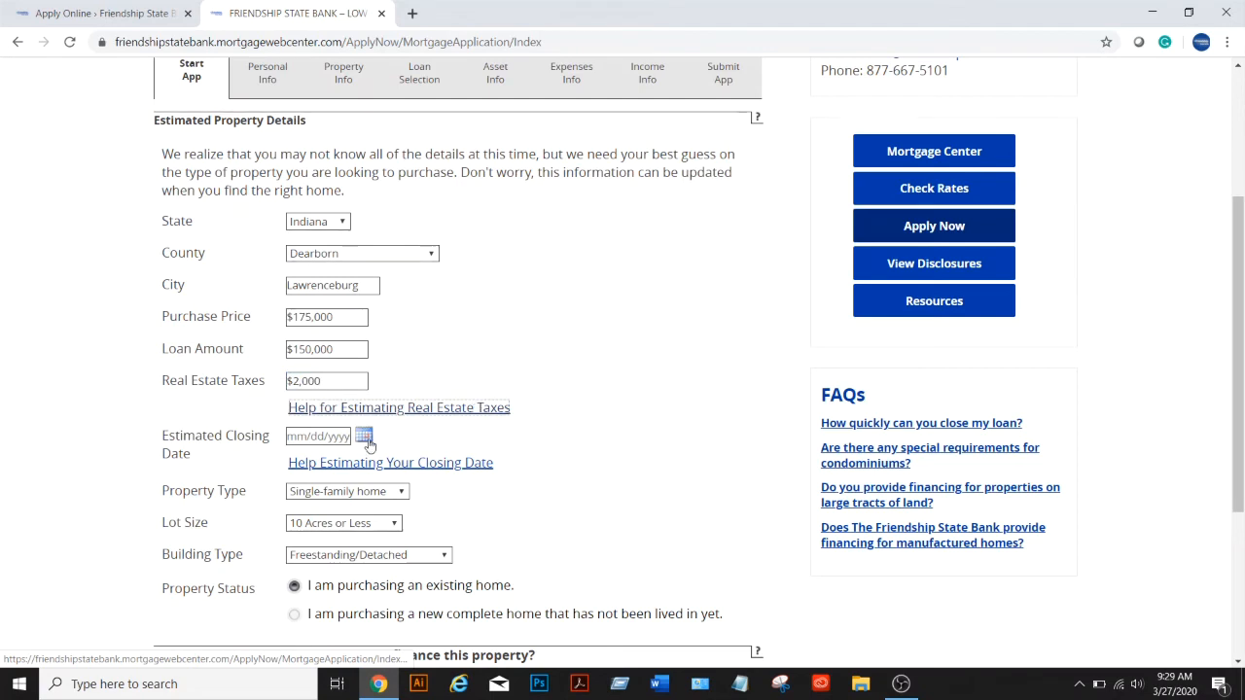
# Set the estimated closing date to 05/12/2020
pyautogui.click(317, 440)
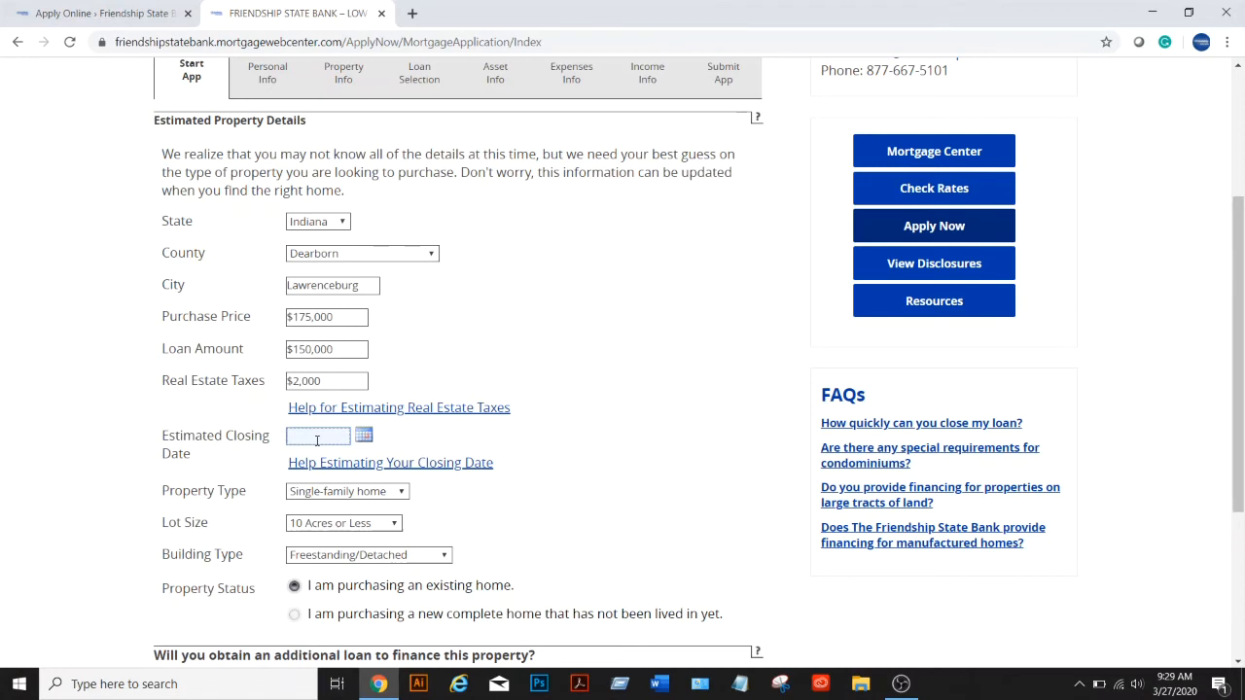
pyautogui.write('5')
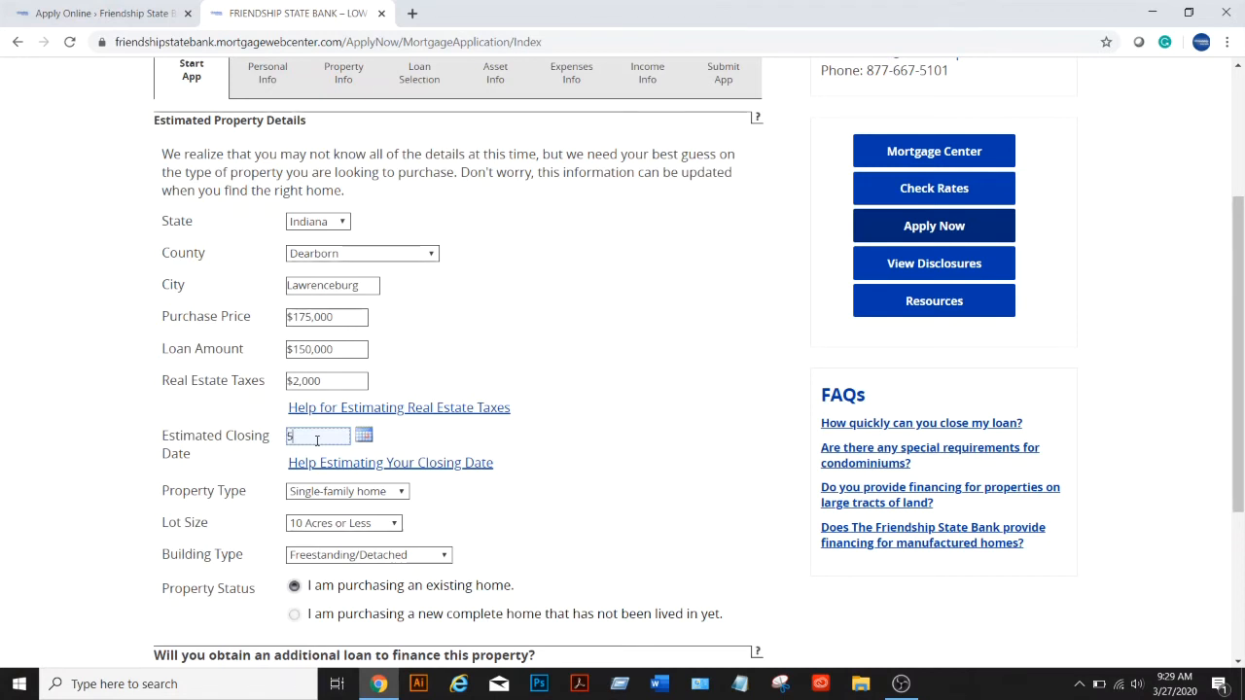
pyautogui.press('BackSpace')
pyautogui.press('BackSpace')
pyautogui.press('BackSpace')
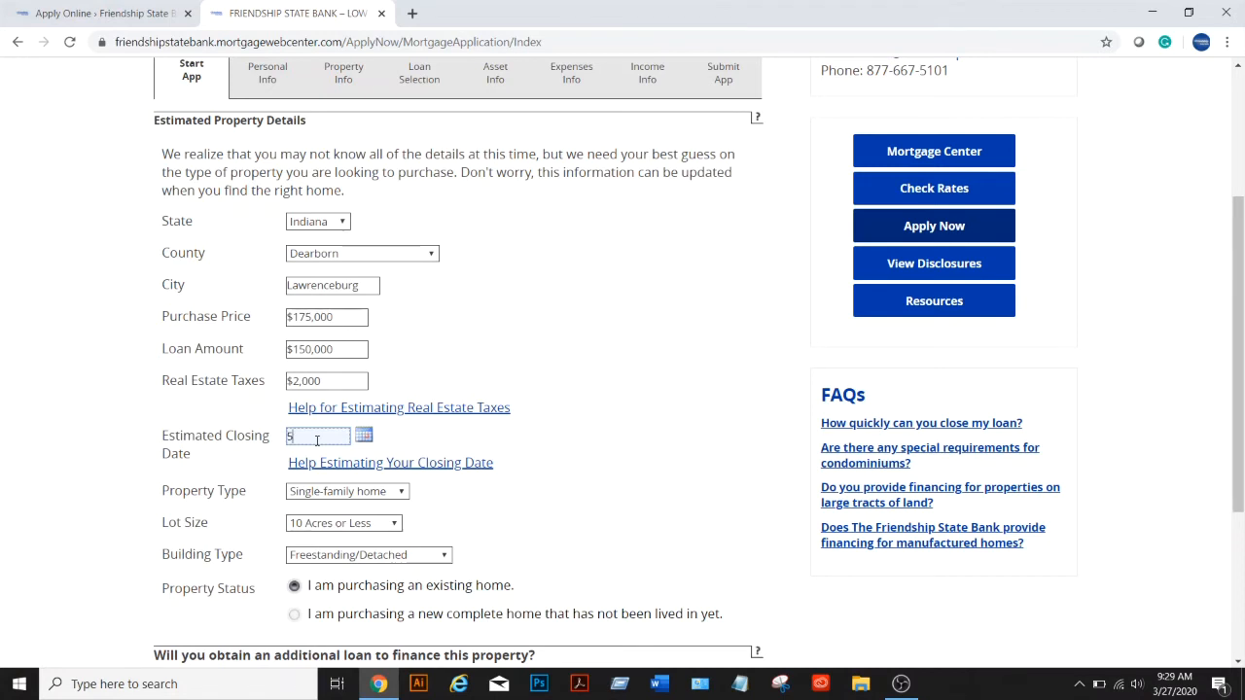
pyautogui.write('1/2')
pyautogui.press('Tab')
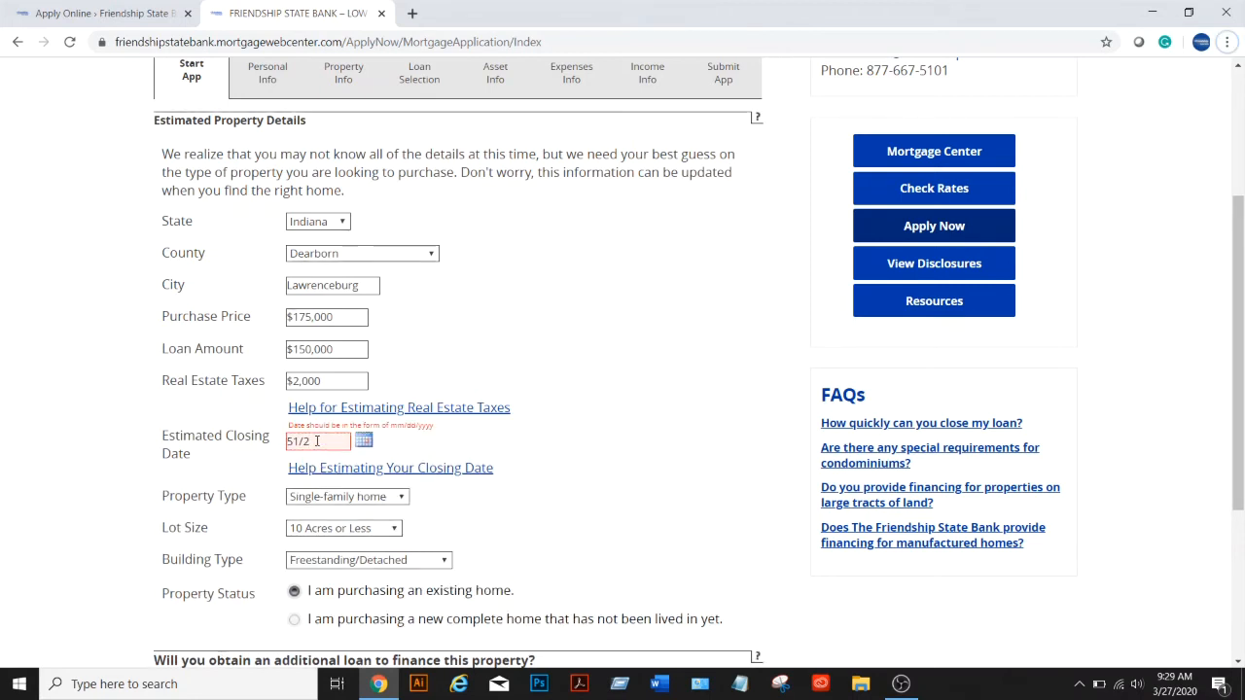
pyautogui.scroll(1, 317, 439)
pyautogui.moveTo(319, 523); pyautogui.dragTo(254, 526)
pyautogui.write('05/12/')
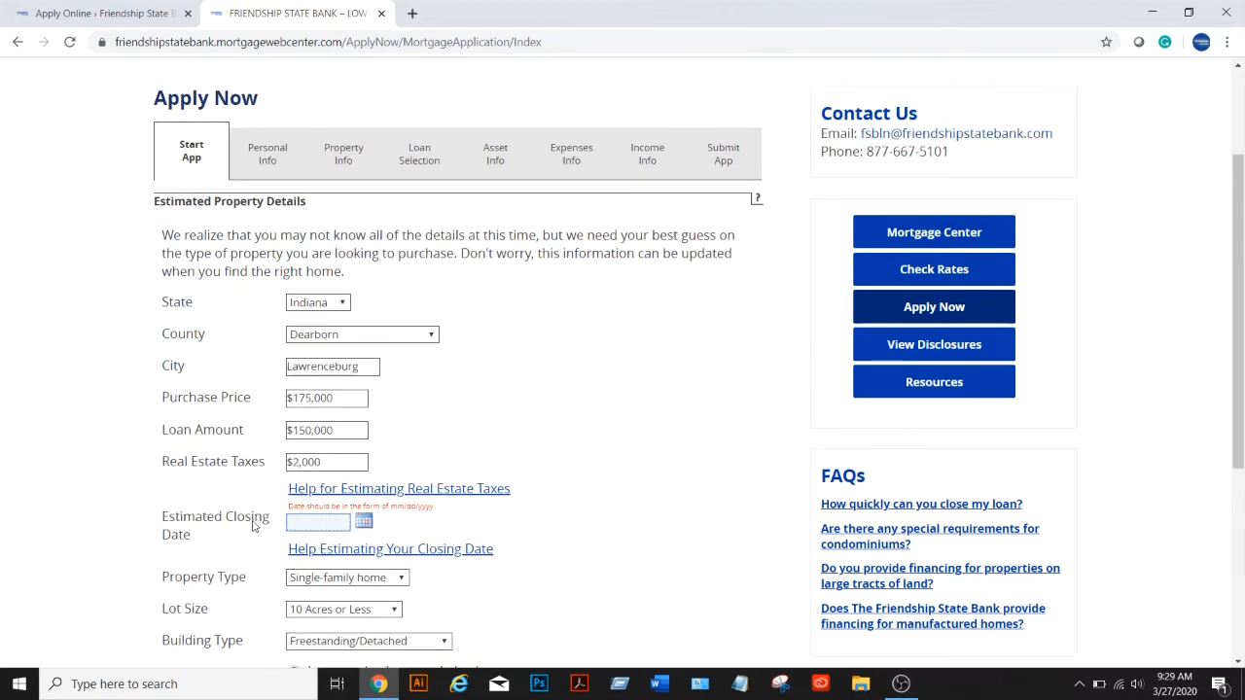
pyautogui.write('2020')
# Answer No to the additional loan question and continue to Personal Info
pyautogui.scroll(-3, 223, 443)
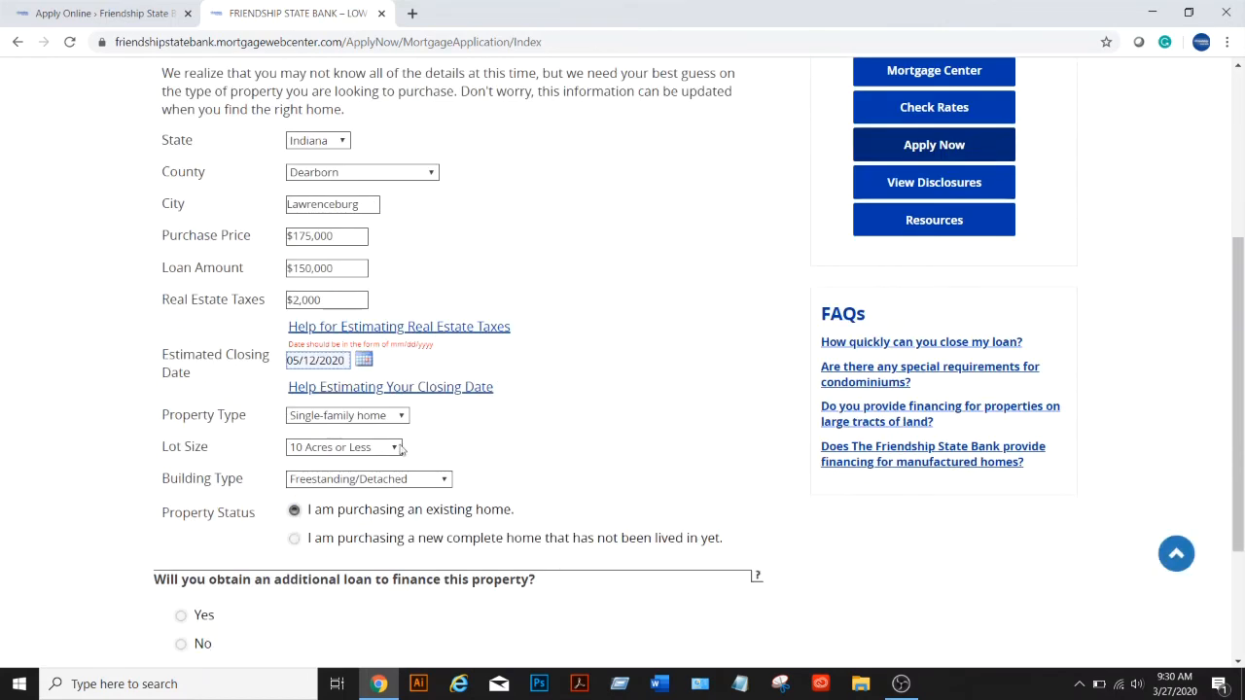
pyautogui.scroll(-1, 473, 413)
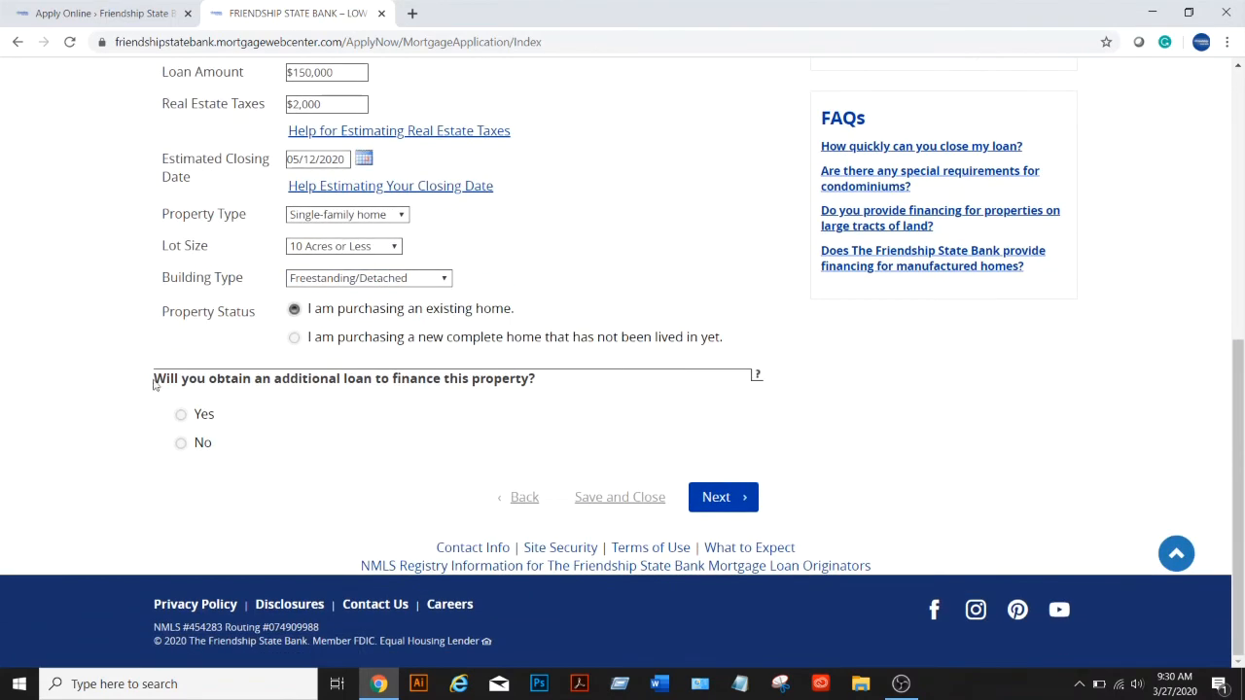
pyautogui.click(181, 443)
pyautogui.click(730, 500)
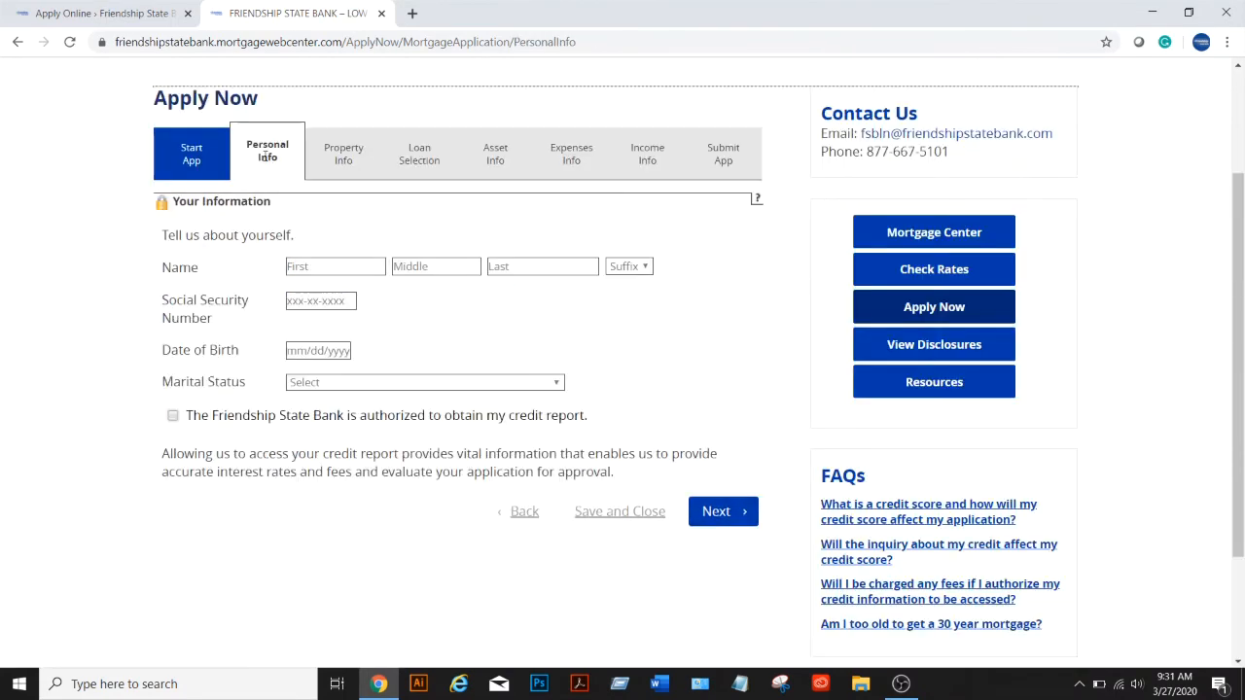